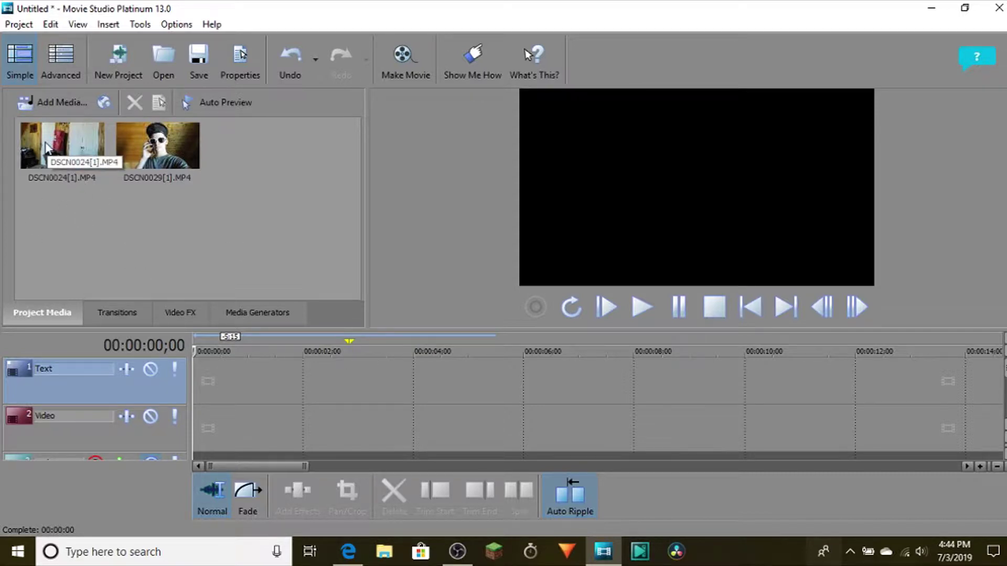
# Step: Place DSCN0024 on the first track and DSCN0029 on the Video track below it
pyautogui.moveTo(79, 146)
pyautogui.mouseDown()
pyautogui.moveTo(272, 387)
pyautogui.moveTo(203, 385)
pyautogui.mouseUp()
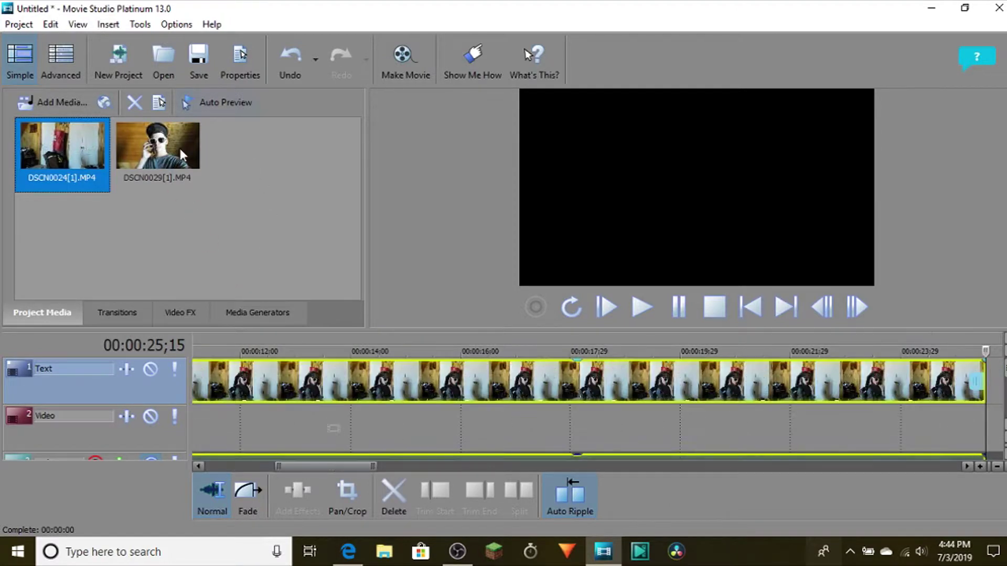
pyautogui.moveTo(180, 149); pyautogui.dragTo(212, 427)
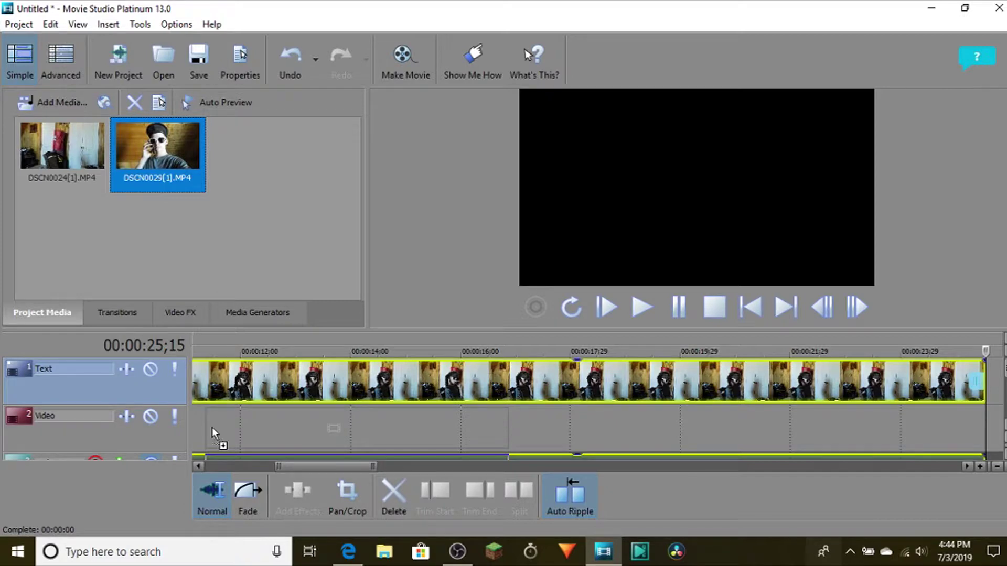
pyautogui.moveTo(212, 427); pyautogui.dragTo(212, 427)
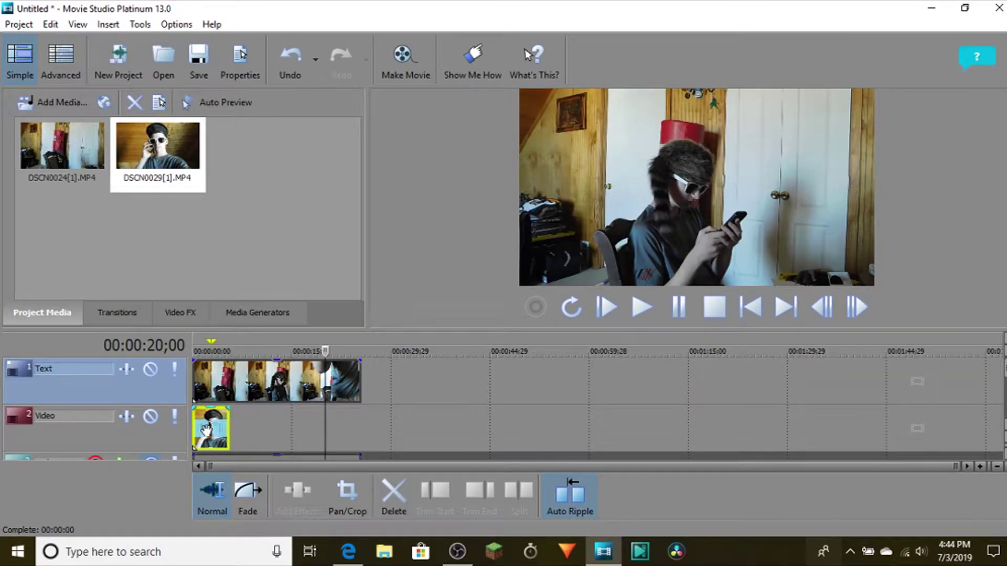
# Step: Align DSCN0029 at the timeline start and trim both clips to similar short lengths
pyautogui.moveTo(207, 431); pyautogui.dragTo(230, 431)
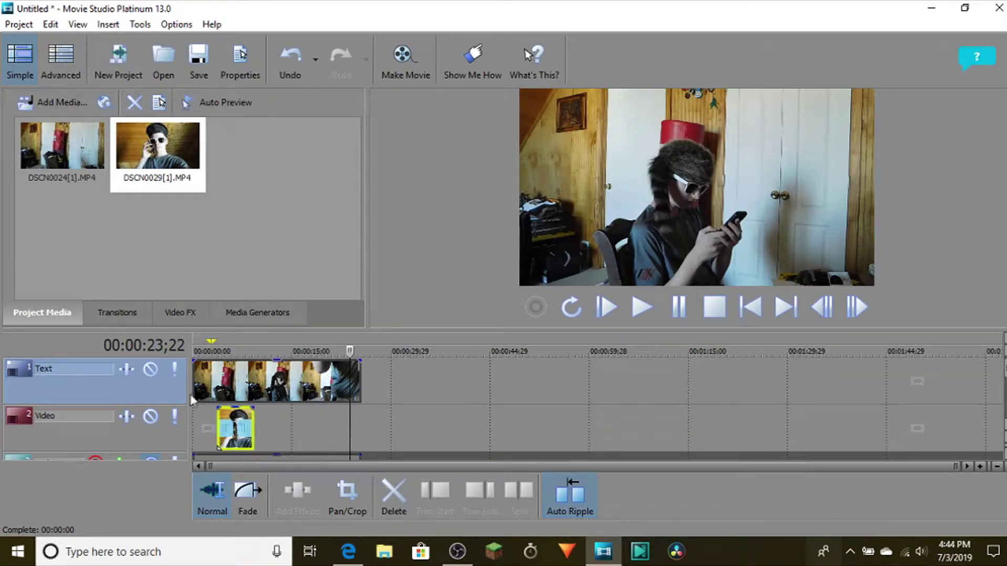
pyautogui.moveTo(193, 393); pyautogui.dragTo(219, 394)
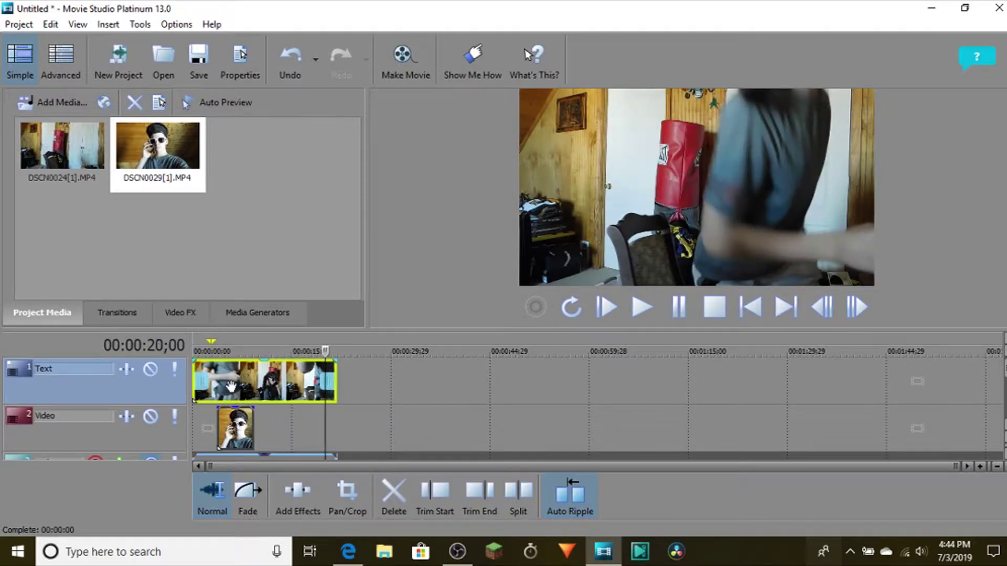
pyautogui.moveTo(325, 381); pyautogui.dragTo(254, 381)
pyautogui.moveTo(236, 431); pyautogui.dragTo(211, 429)
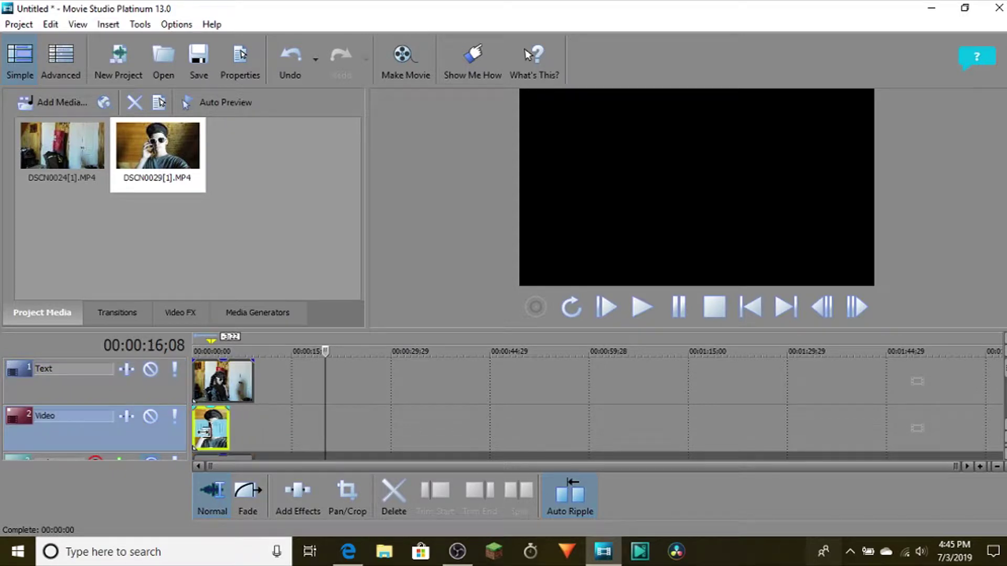
pyautogui.moveTo(253, 381); pyautogui.dragTo(230, 385)
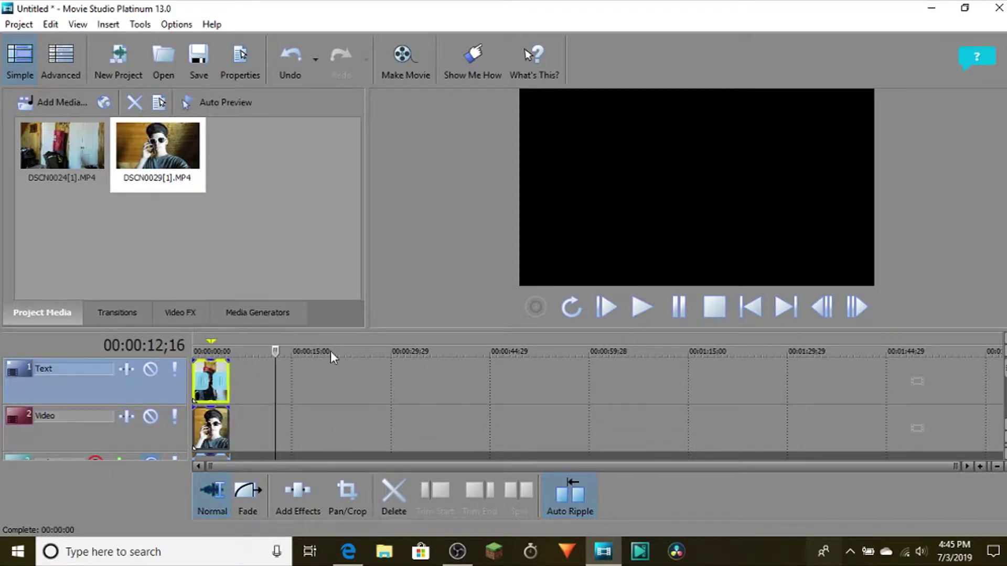
# Step: Enable Advanced mode, then collapse and restore the Video and Text track heights
pyautogui.click(57, 69)
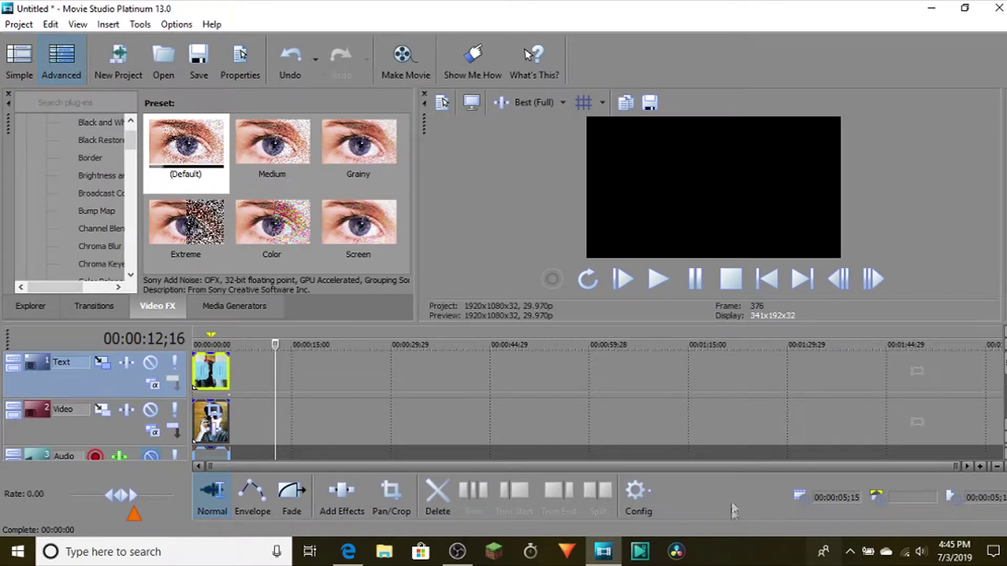
pyautogui.scroll(2, 467, 406)
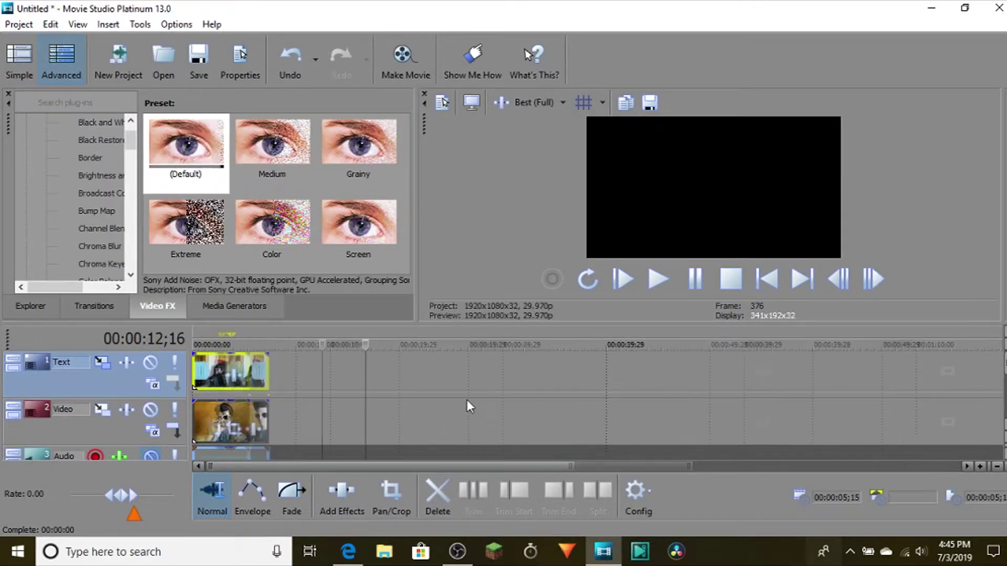
pyautogui.scroll(2, 467, 406)
pyautogui.scroll(2, 497, 416)
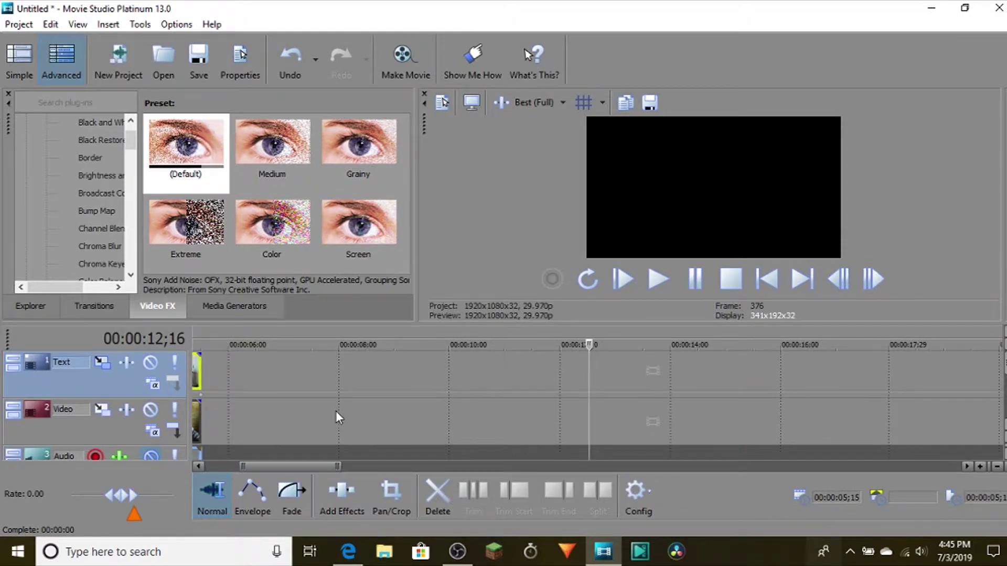
pyautogui.scroll(-4, 337, 412)
pyautogui.scroll(-1, 322, 425)
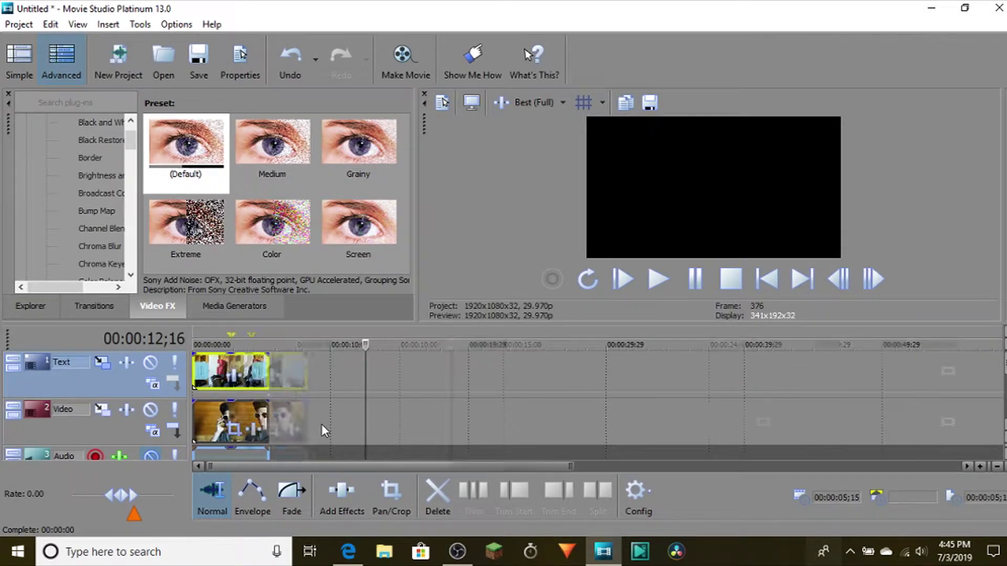
pyautogui.scroll(2, 323, 424)
pyautogui.scroll(-1, 324, 430)
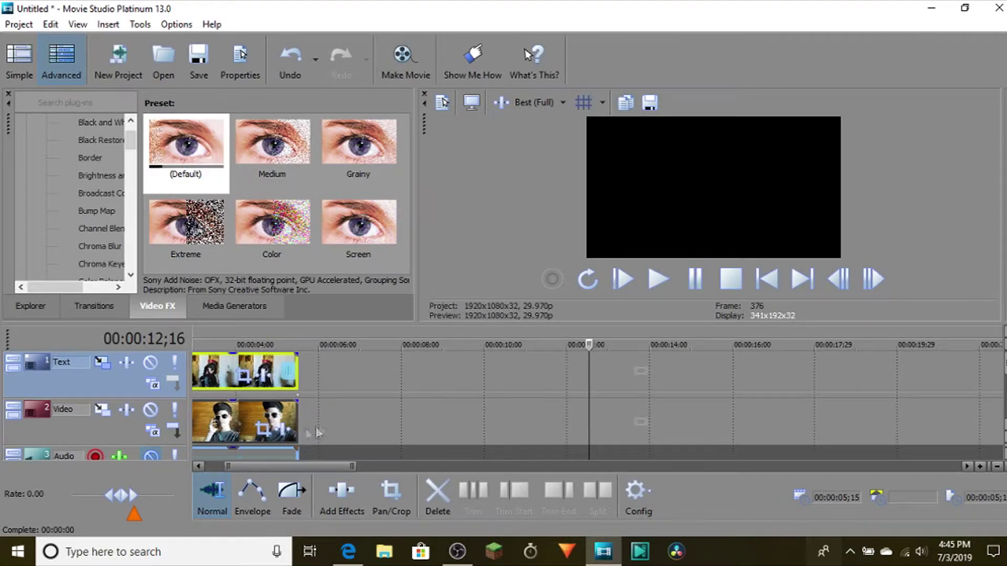
pyautogui.scroll(2, 260, 440)
pyautogui.scroll(1, 204, 460)
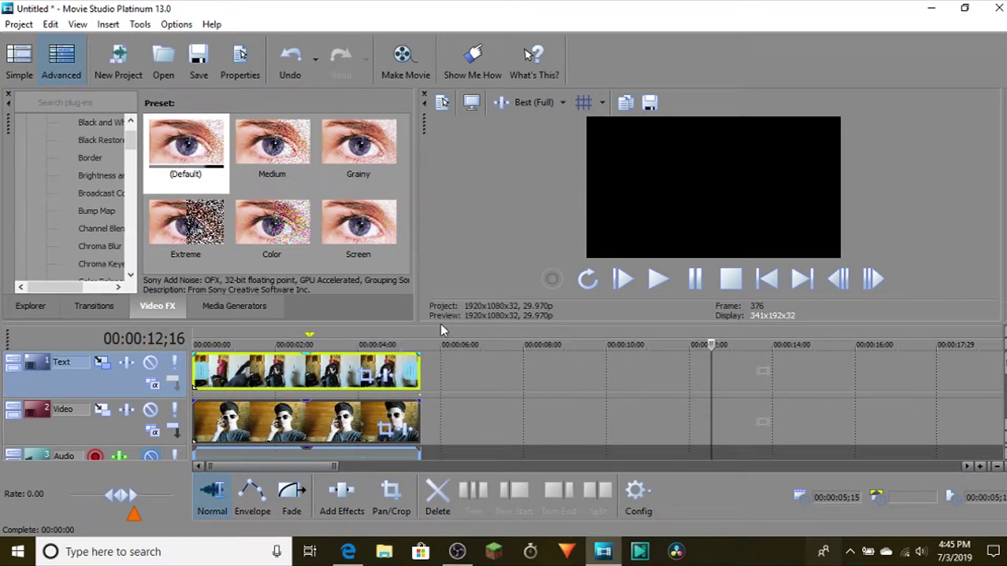
pyautogui.click(12, 410)
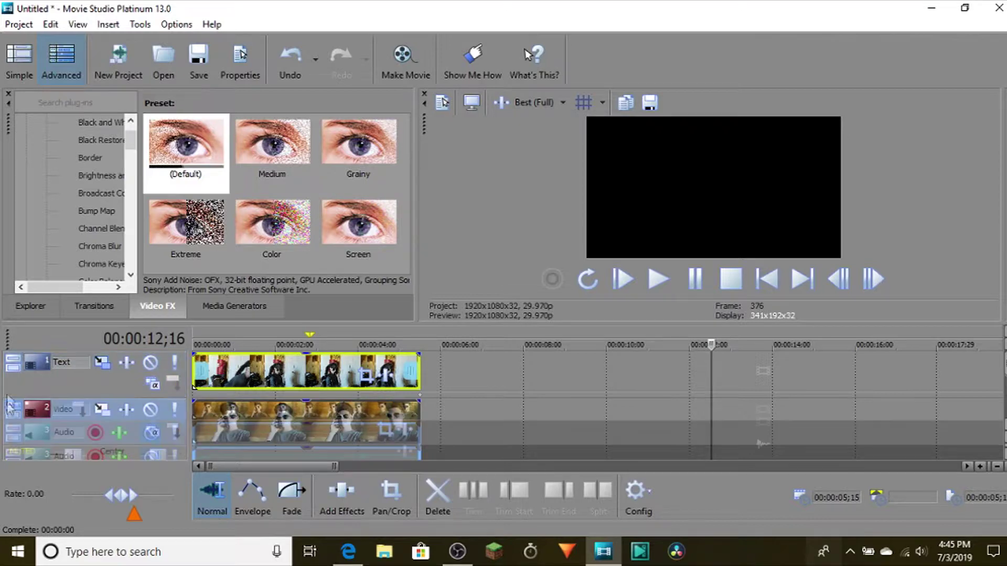
pyautogui.click(12, 361)
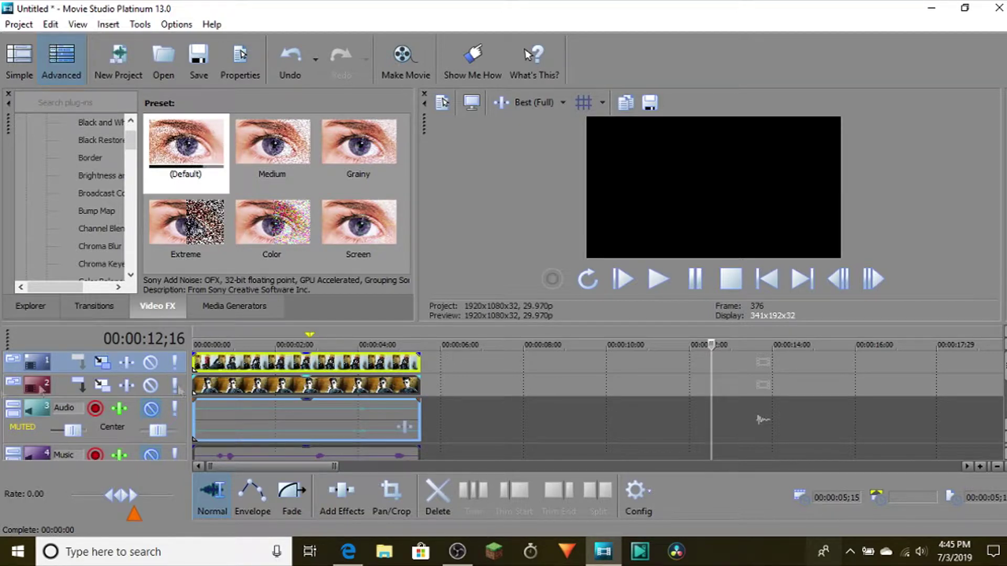
pyautogui.click(12, 384)
pyautogui.click(11, 362)
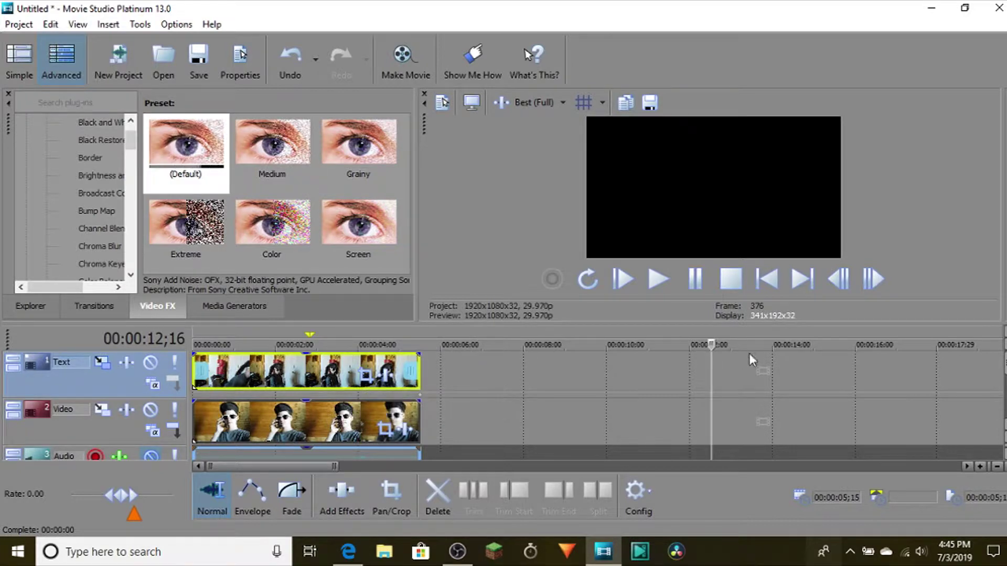
# Step: Put the playhead near two seconds and open DSCN0024's Pan/Crop Stretch-to-fill-frame choices
pyautogui.moveTo(711, 345); pyautogui.dragTo(314, 347)
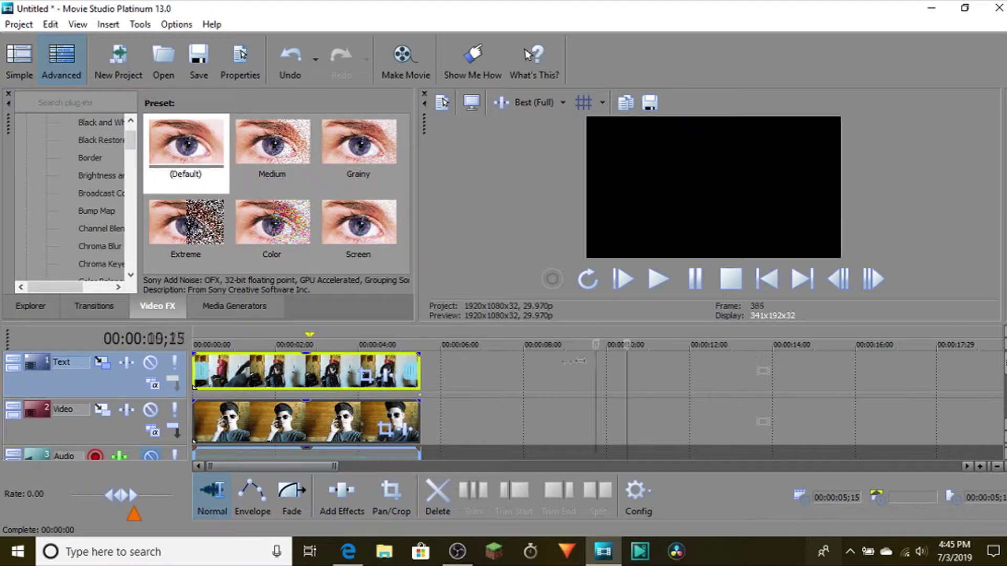
pyautogui.click(368, 380)
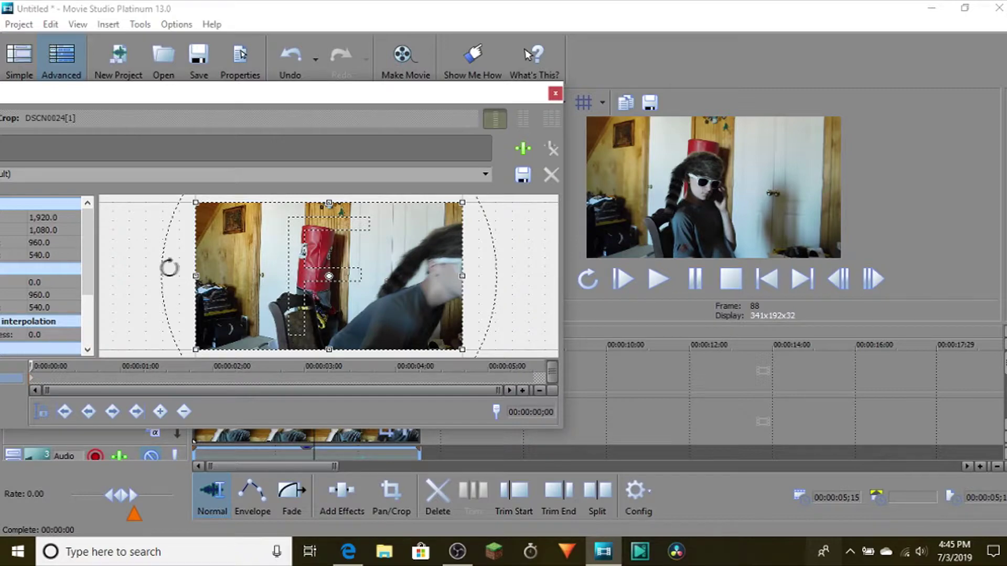
pyautogui.moveTo(211, 104); pyautogui.dragTo(414, 81)
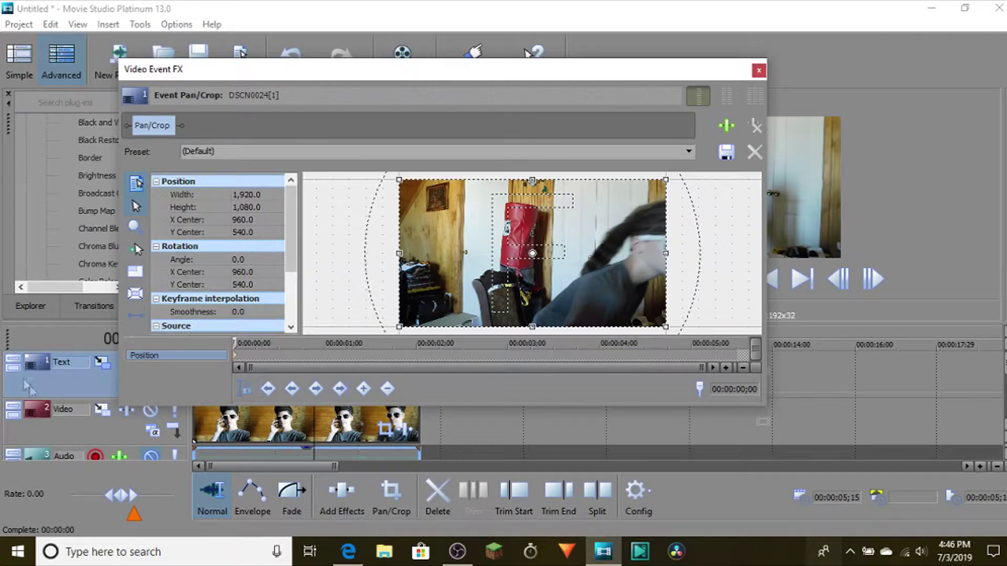
pyautogui.moveTo(294, 229); pyautogui.dragTo(290, 259)
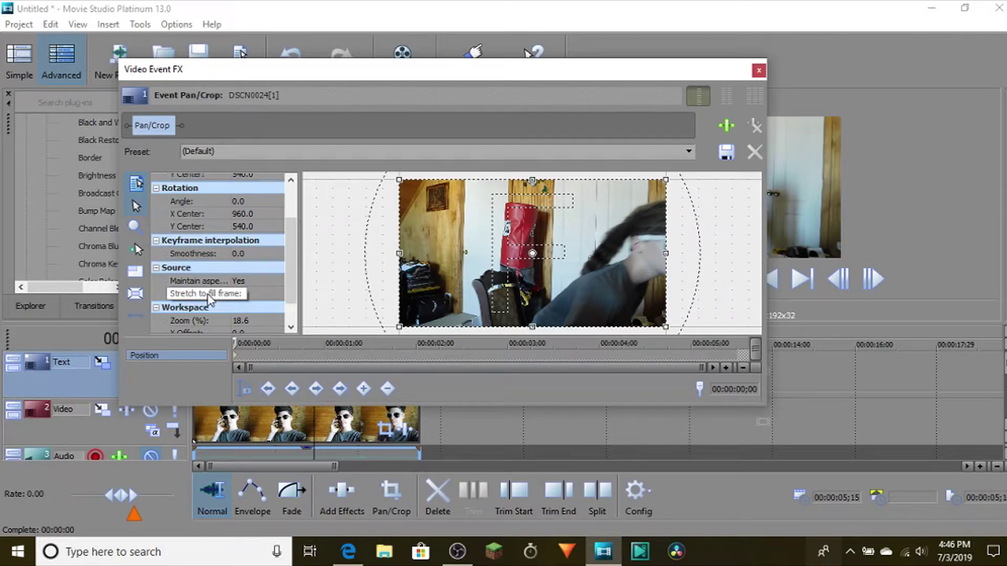
pyautogui.click(244, 295)
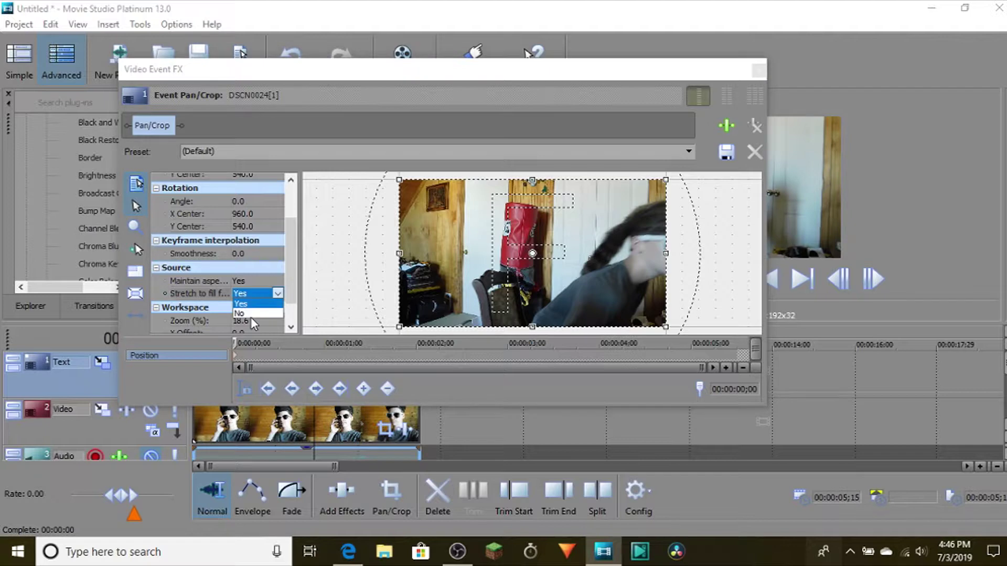
# Step: Turn off Stretch to fill frame for DSCN0024 and narrow its crop from both sides
pyautogui.click(250, 315)
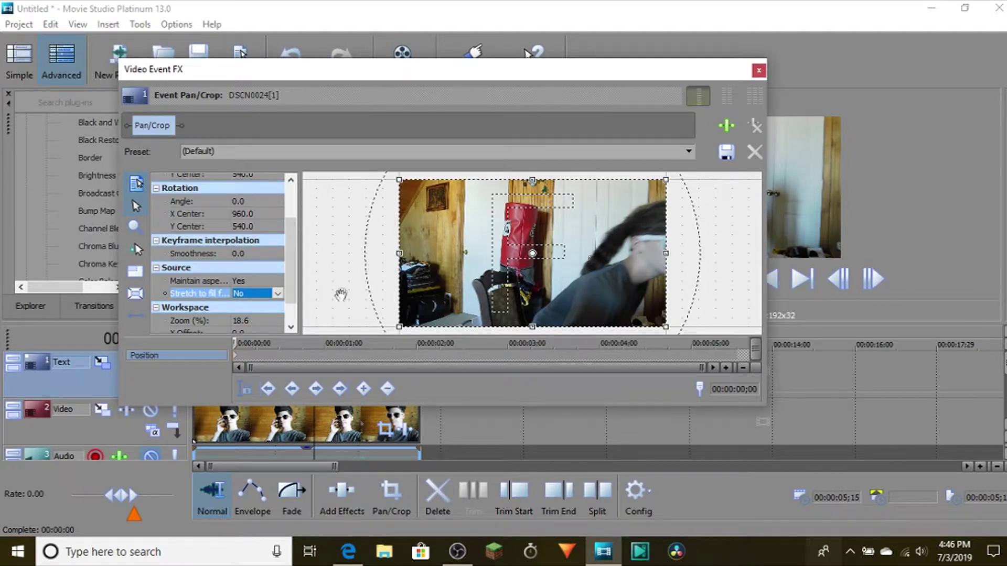
pyautogui.moveTo(399, 253); pyautogui.dragTo(476, 254)
pyautogui.moveTo(666, 253); pyautogui.dragTo(586, 254)
pyautogui.moveTo(562, 74); pyautogui.dragTo(409, 85)
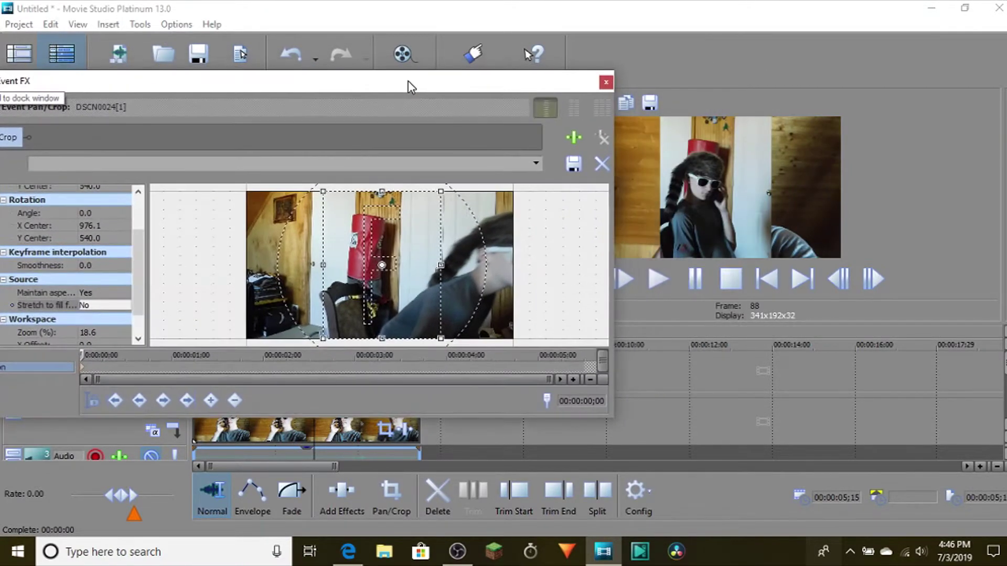
pyautogui.moveTo(438, 266); pyautogui.dragTo(356, 266)
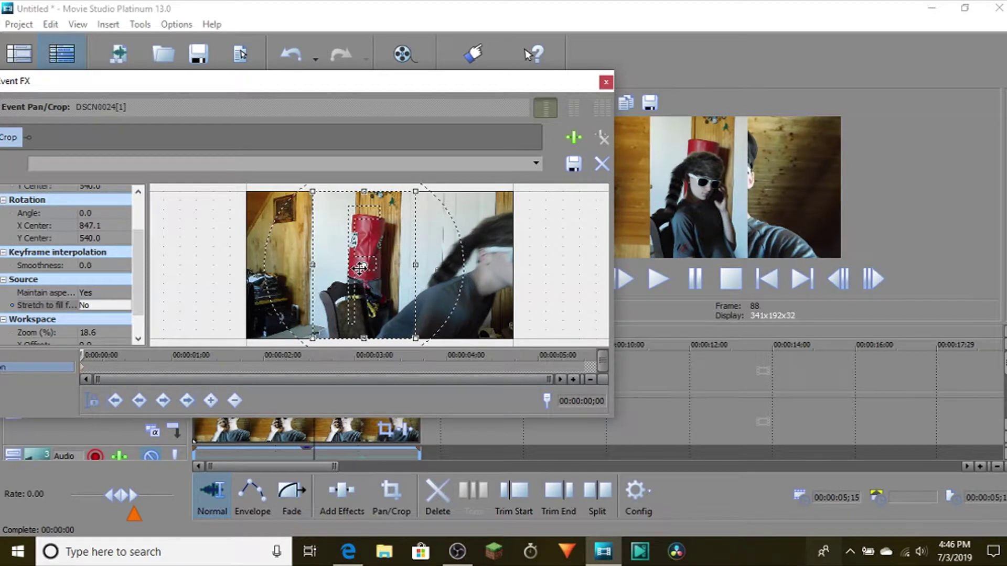
# Step: Widen the DSCN0024 crop slightly on each side and close its Pan/Crop window
pyautogui.moveTo(454, 90); pyautogui.dragTo(398, 121)
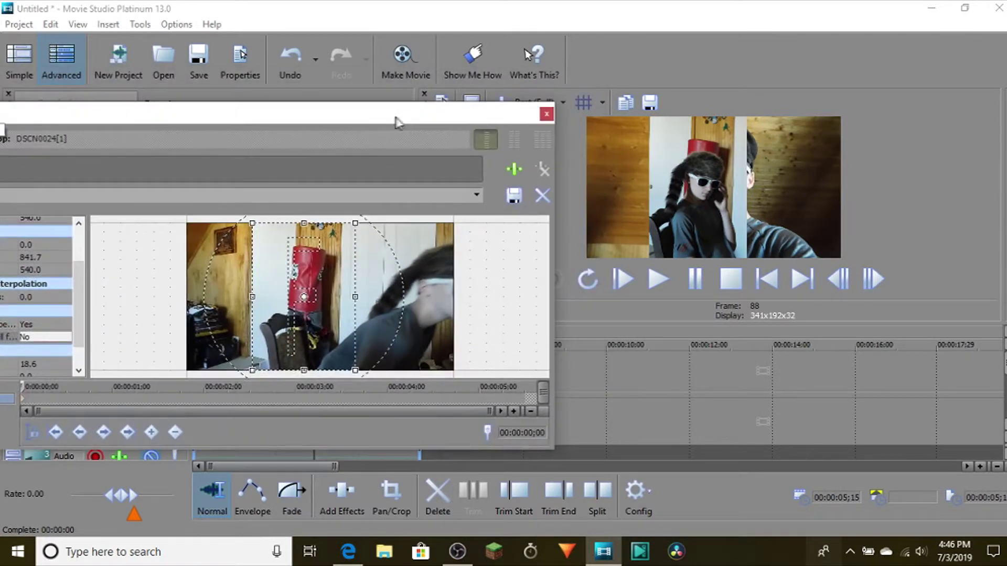
pyautogui.moveTo(259, 295); pyautogui.dragTo(247, 295)
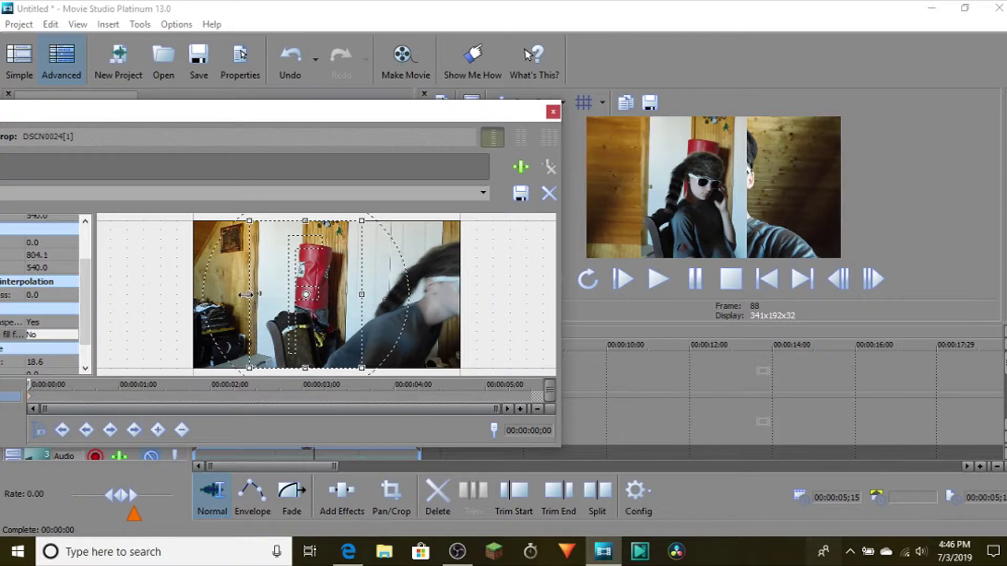
pyautogui.moveTo(365, 294); pyautogui.dragTo(373, 294)
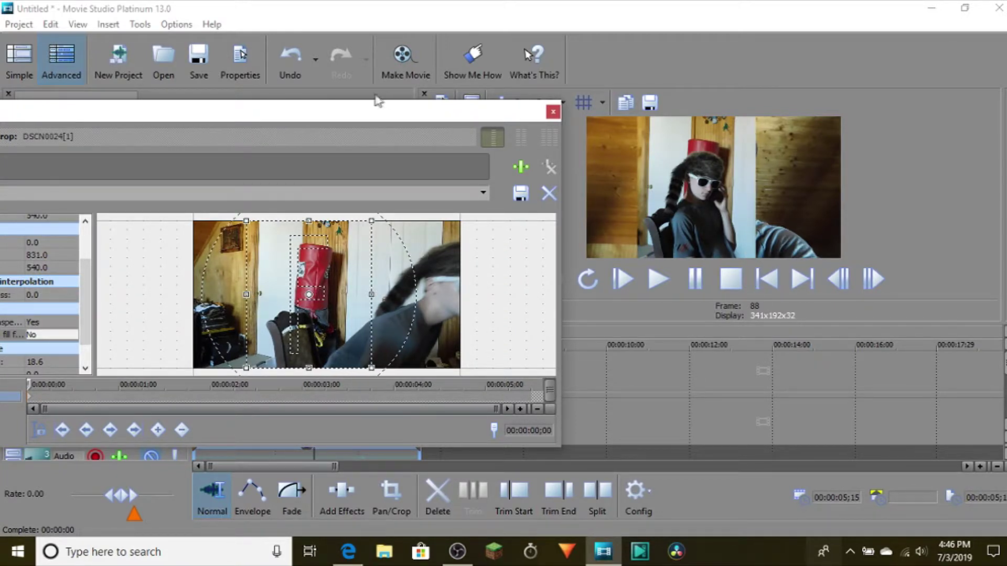
pyautogui.click(553, 112)
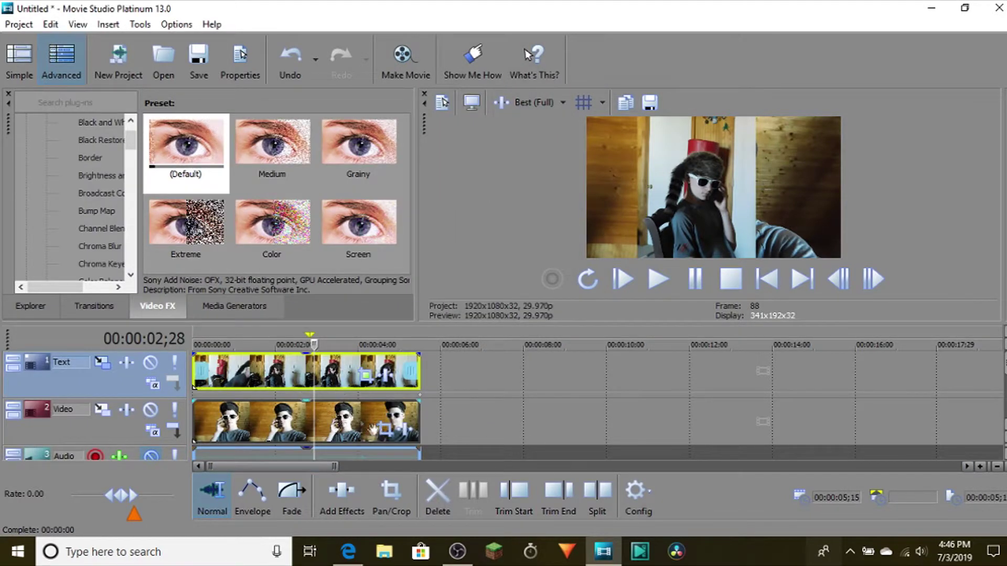
# Step: Open Event Pan/Crop for DSCN0029 and set Stretch to fill frame to No
pyautogui.click(386, 432)
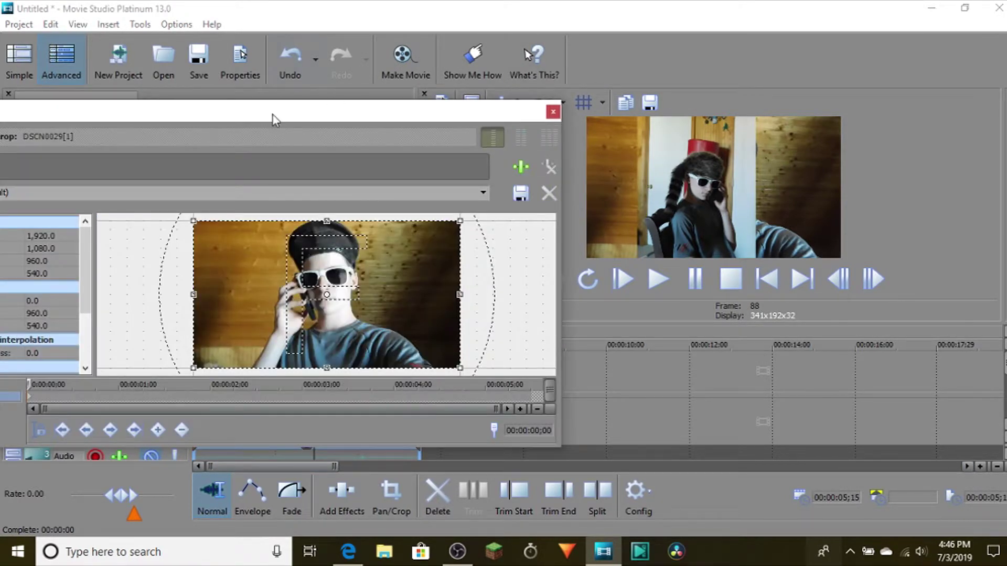
pyautogui.moveTo(272, 118); pyautogui.dragTo(441, 73)
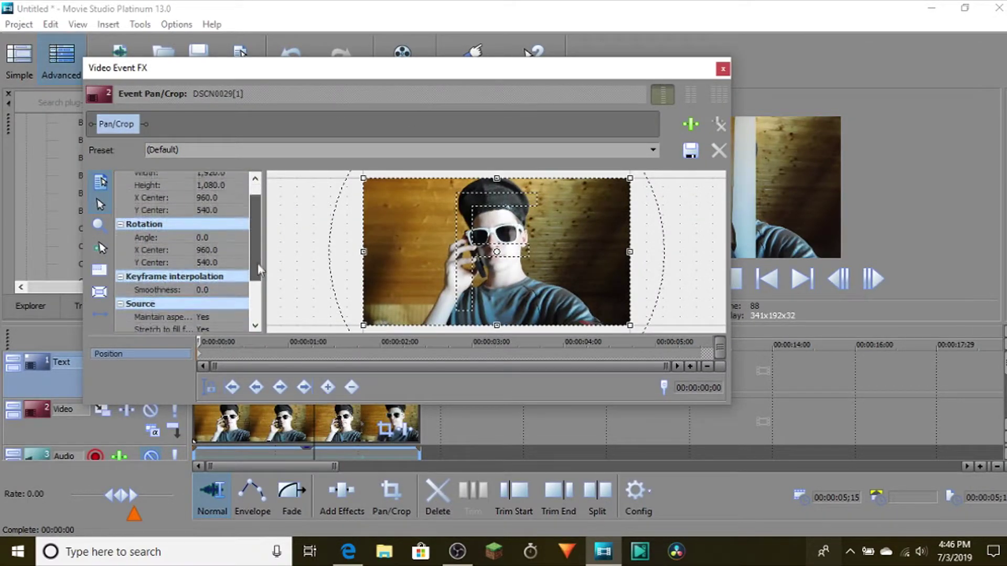
pyautogui.moveTo(257, 254); pyautogui.dragTo(257, 271)
pyautogui.click(207, 290)
pyautogui.click(217, 309)
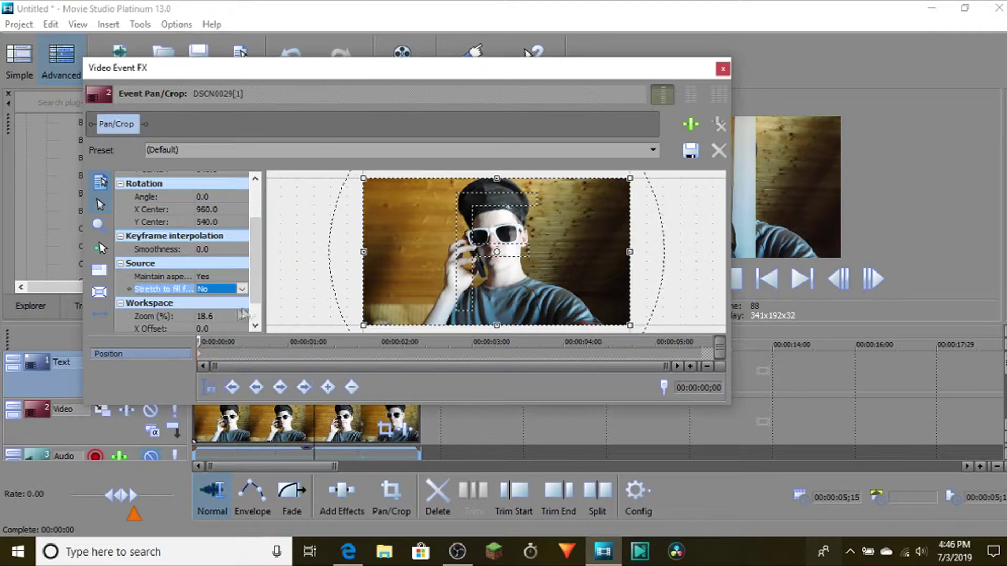
# Step: Narrow the DSCN0029 crop from both sides to a strip around the boy, then close
pyautogui.moveTo(364, 252); pyautogui.dragTo(436, 257)
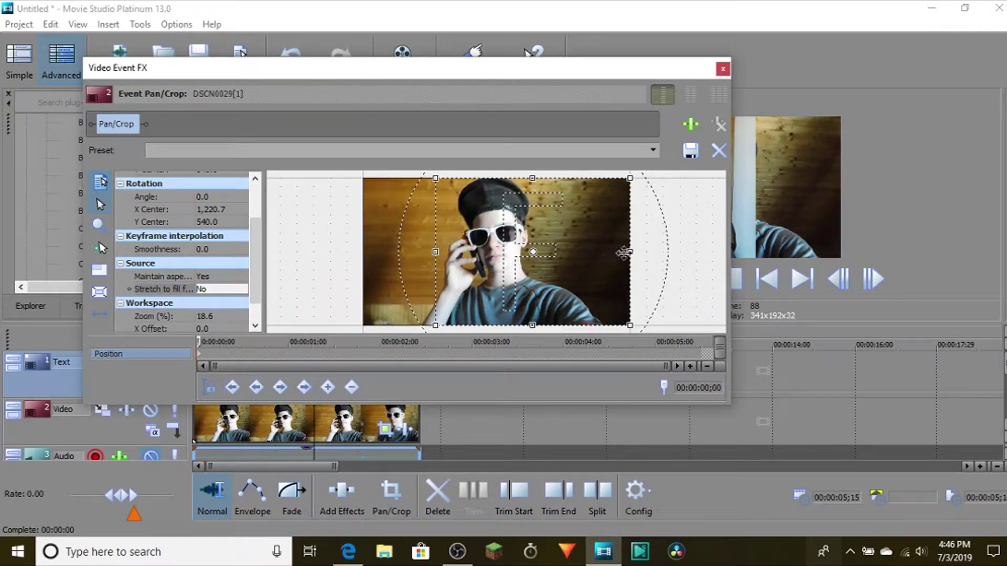
pyautogui.moveTo(630, 252); pyautogui.dragTo(559, 253)
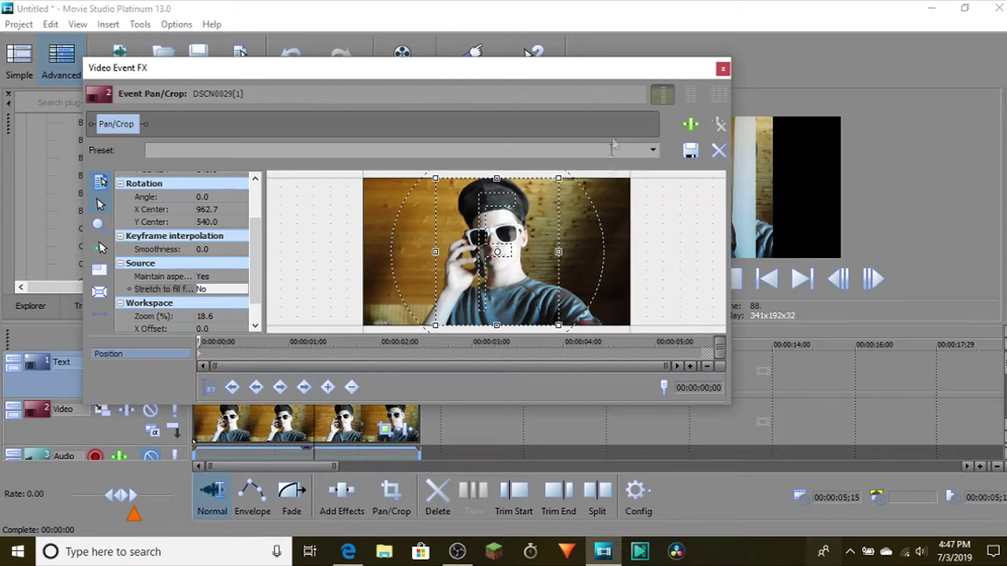
pyautogui.moveTo(622, 70)
pyautogui.mouseDown()
pyautogui.moveTo(460, 128)
pyautogui.moveTo(479, 132)
pyautogui.mouseUp()
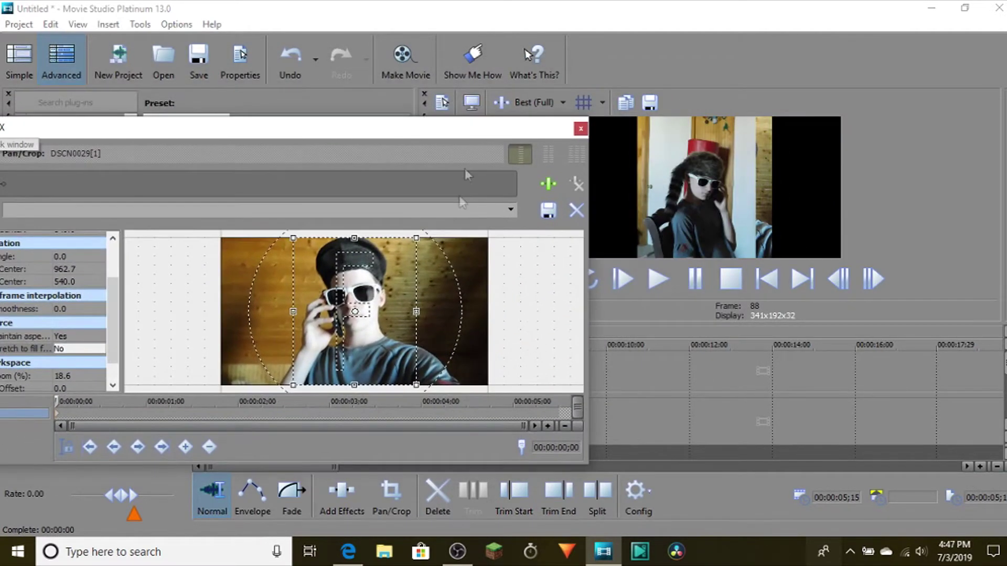
pyautogui.moveTo(416, 312); pyautogui.dragTo(395, 312)
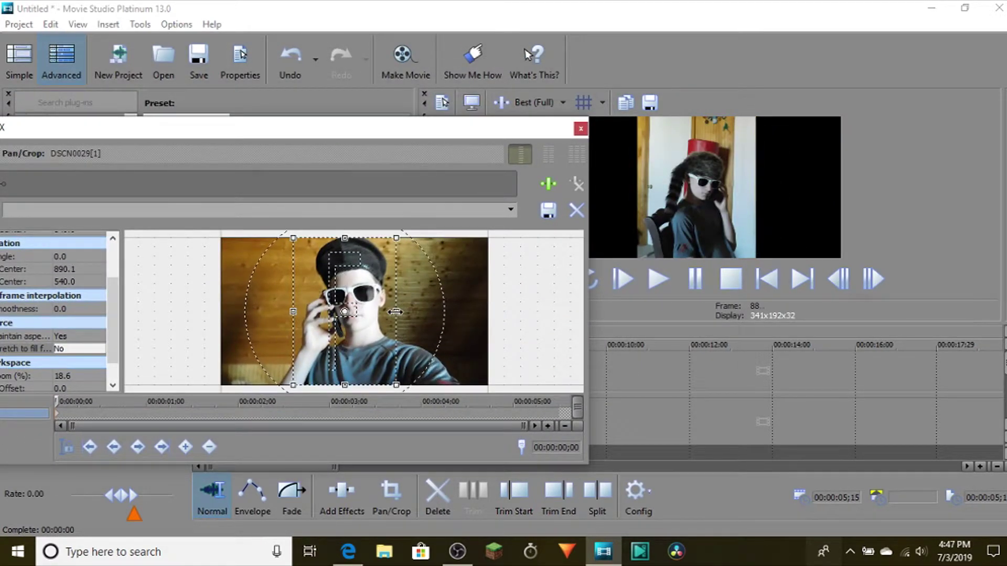
pyautogui.click(581, 129)
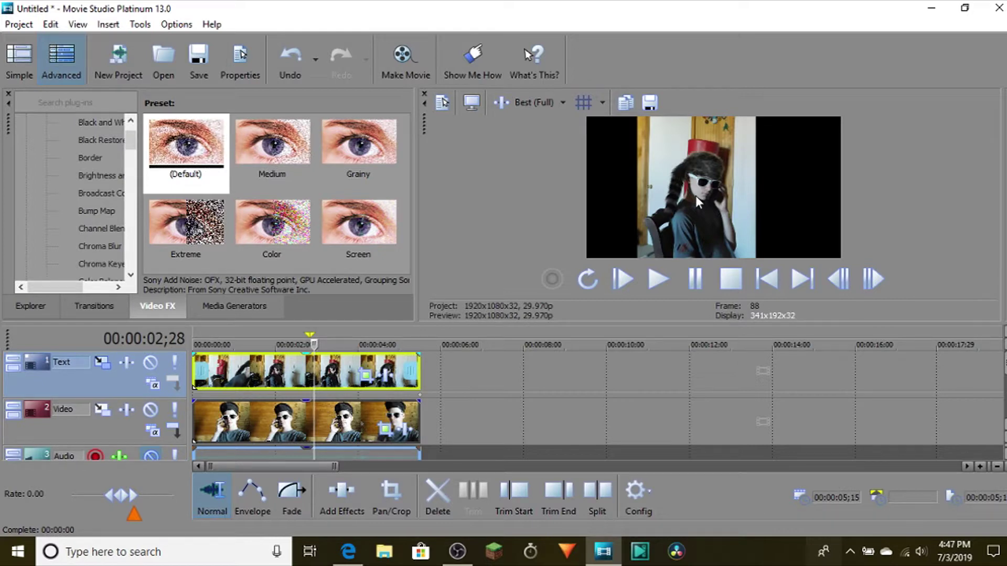
# Step: In the Text track's Track Motion, disable rotation and slide the frame right
pyautogui.click(103, 363)
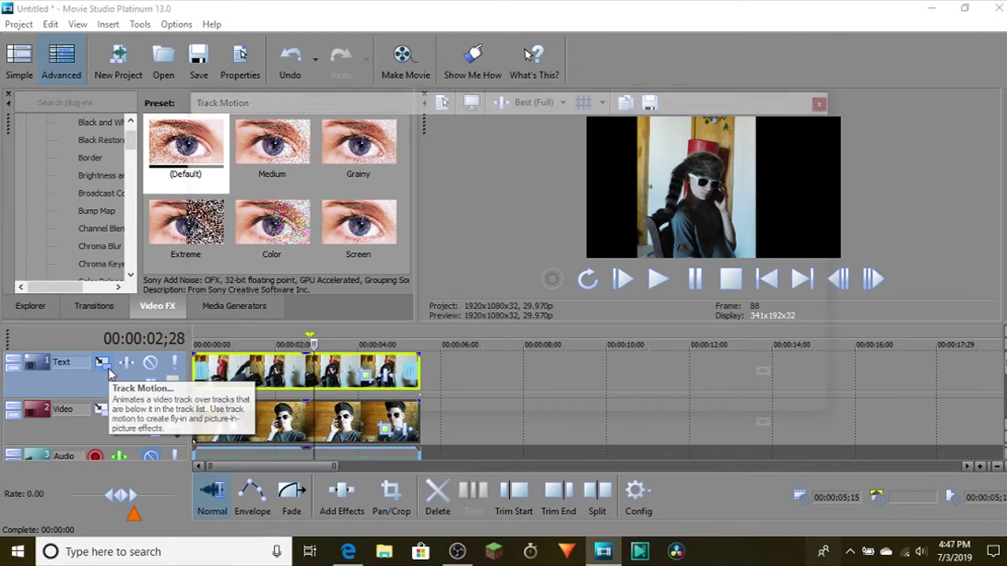
pyautogui.moveTo(571, 113); pyautogui.dragTo(392, 118)
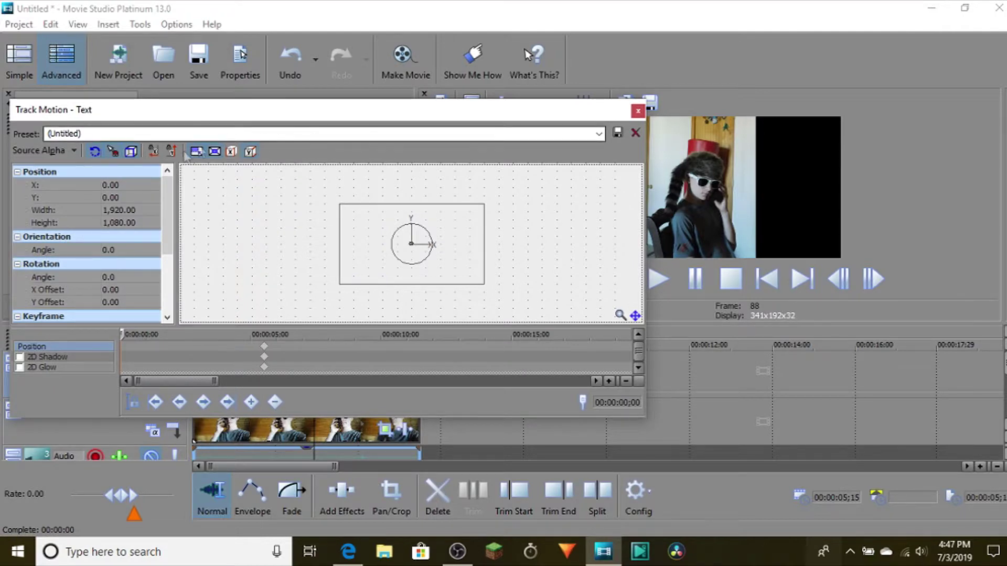
pyautogui.click(95, 152)
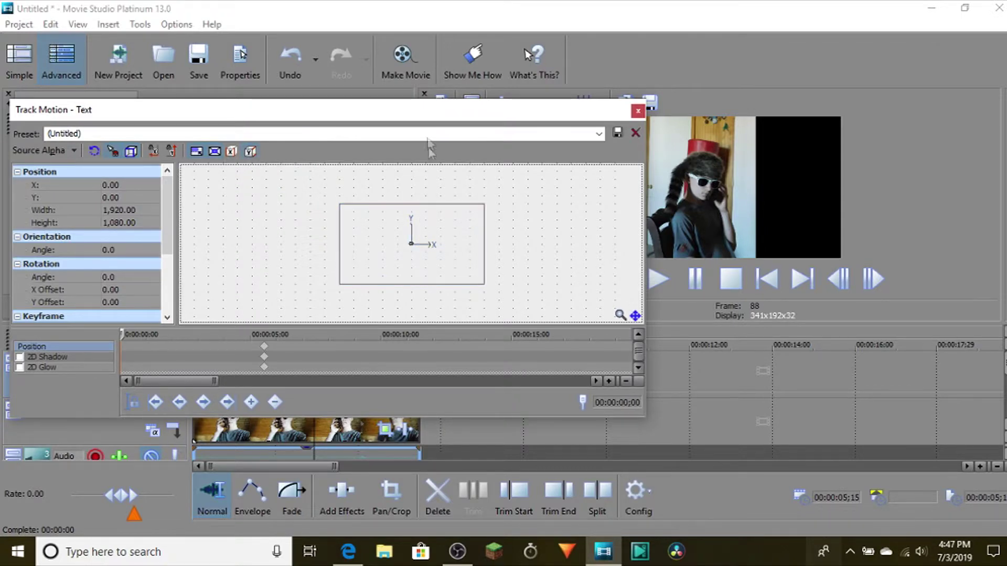
pyautogui.moveTo(429, 118); pyautogui.dragTo(318, 110)
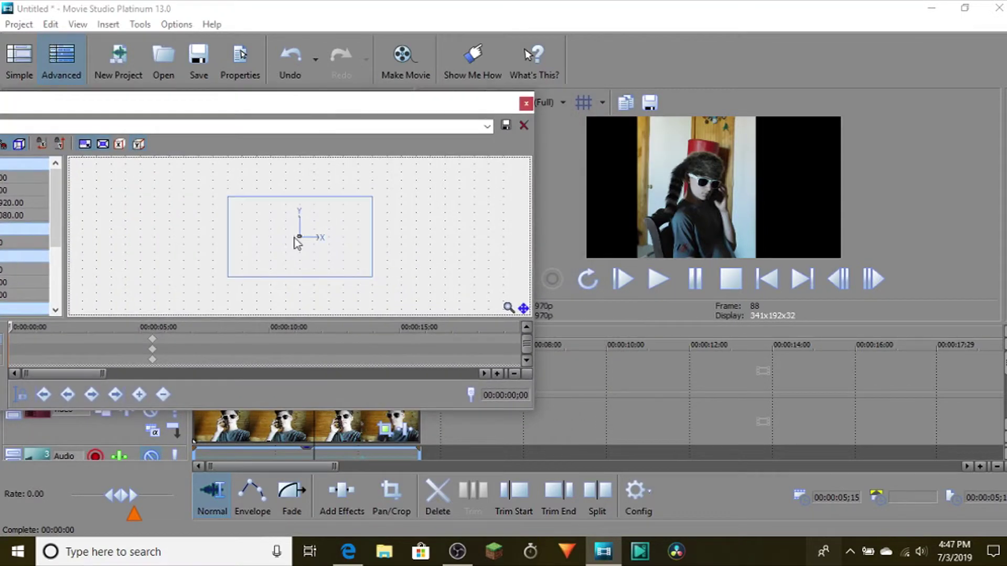
pyautogui.moveTo(308, 243); pyautogui.dragTo(367, 246)
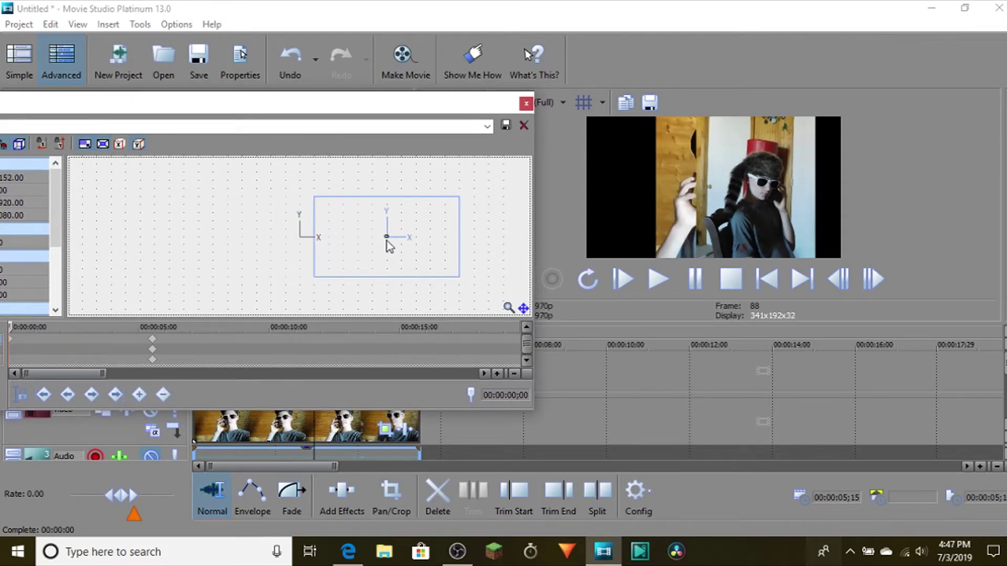
pyautogui.moveTo(367, 246); pyautogui.dragTo(414, 241)
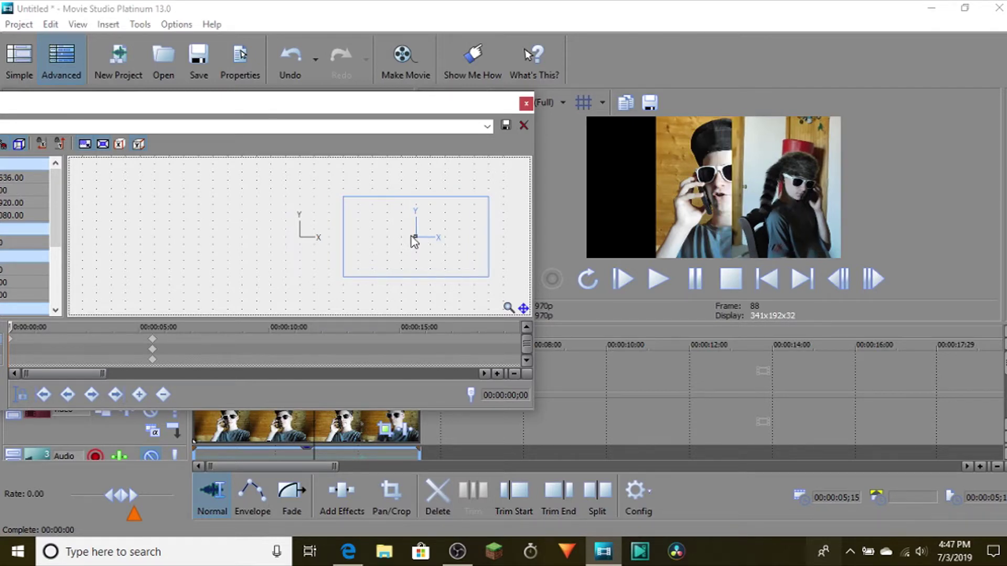
pyautogui.click(526, 103)
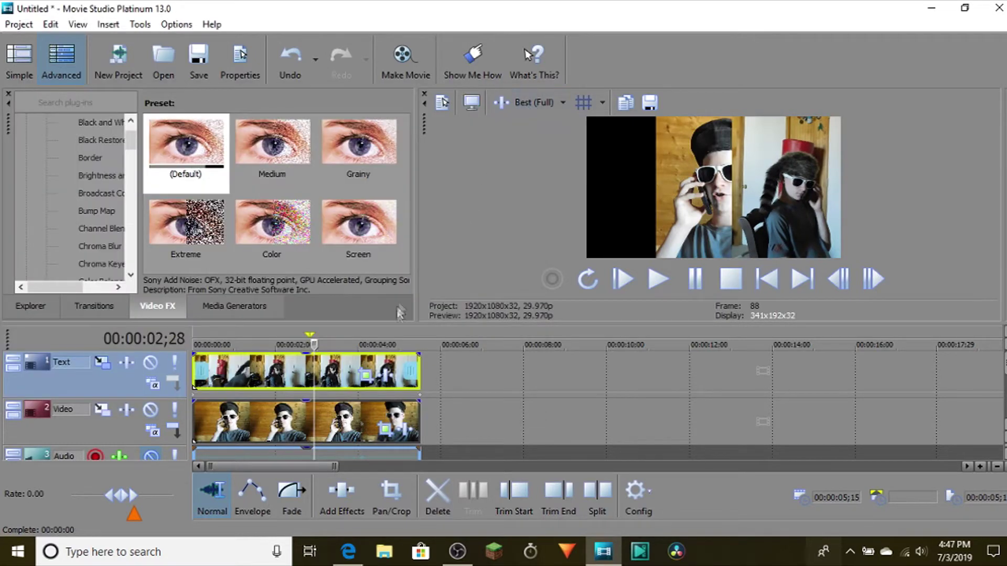
# Step: Slide the Video track's frame box left in Track Motion, leaving a black gap
pyautogui.click(101, 410)
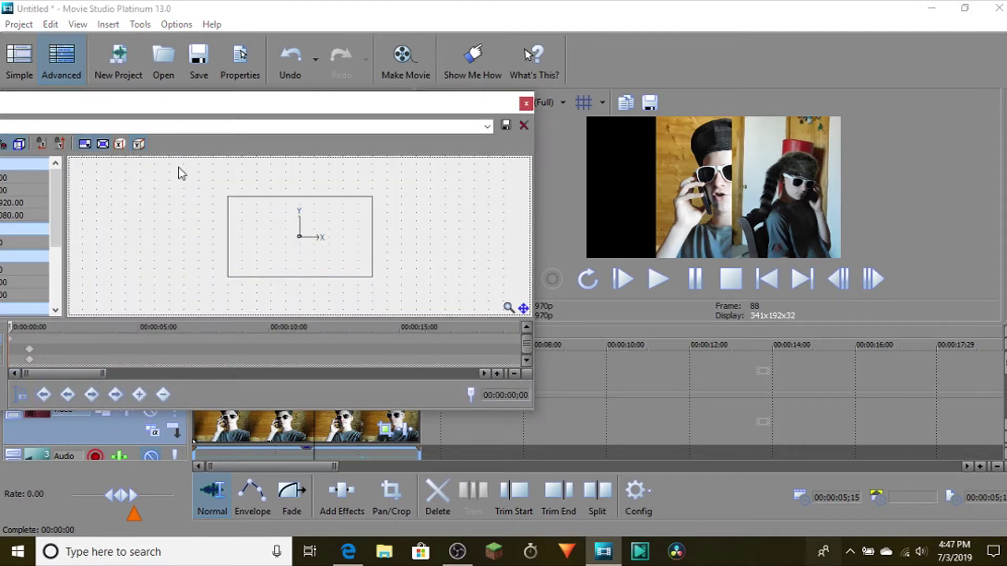
pyautogui.moveTo(300, 236); pyautogui.dragTo(250, 243)
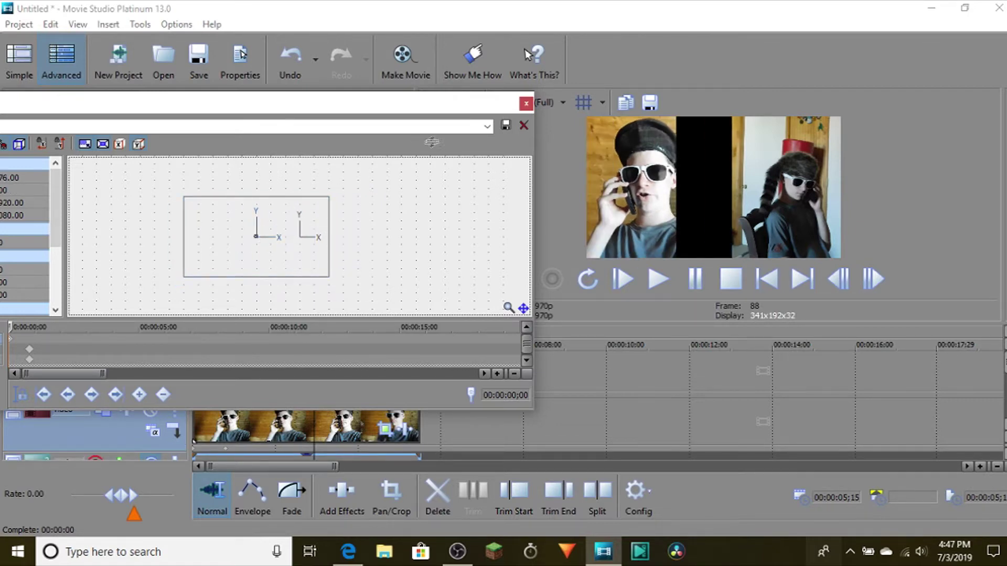
pyautogui.click(526, 103)
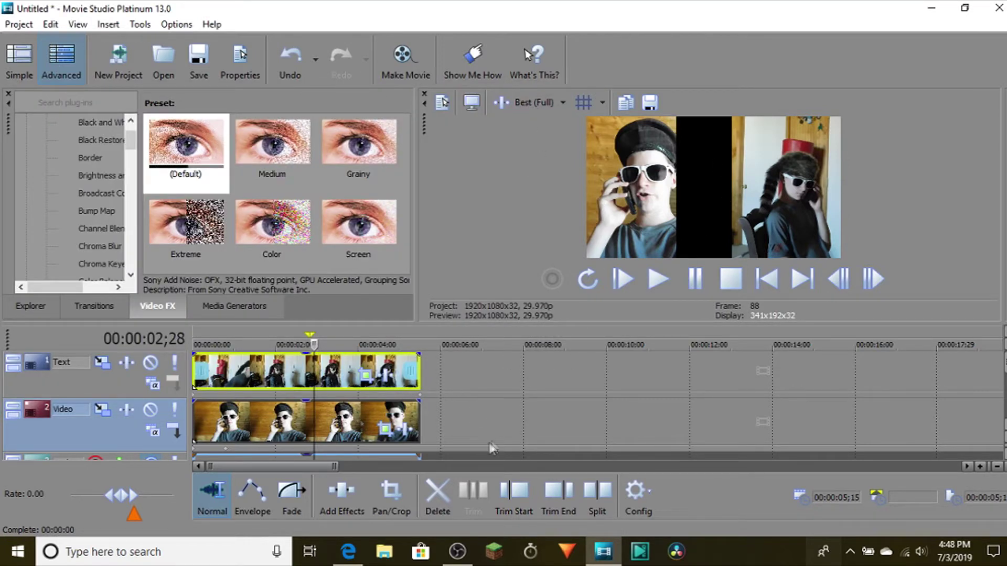
# Step: Widen the boy's DSCN0029 crop on the right edge
pyautogui.click(386, 430)
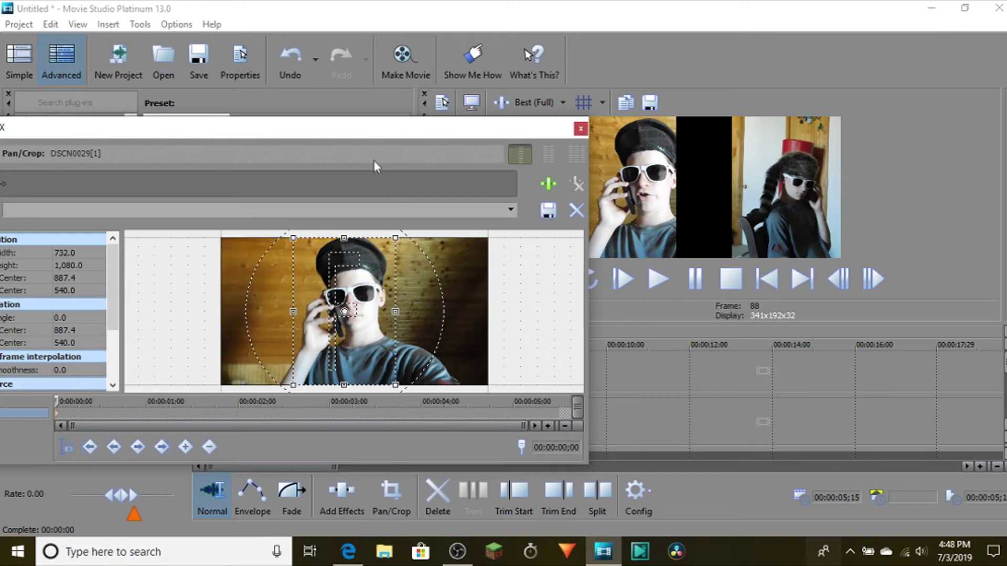
pyautogui.moveTo(395, 310); pyautogui.dragTo(451, 312)
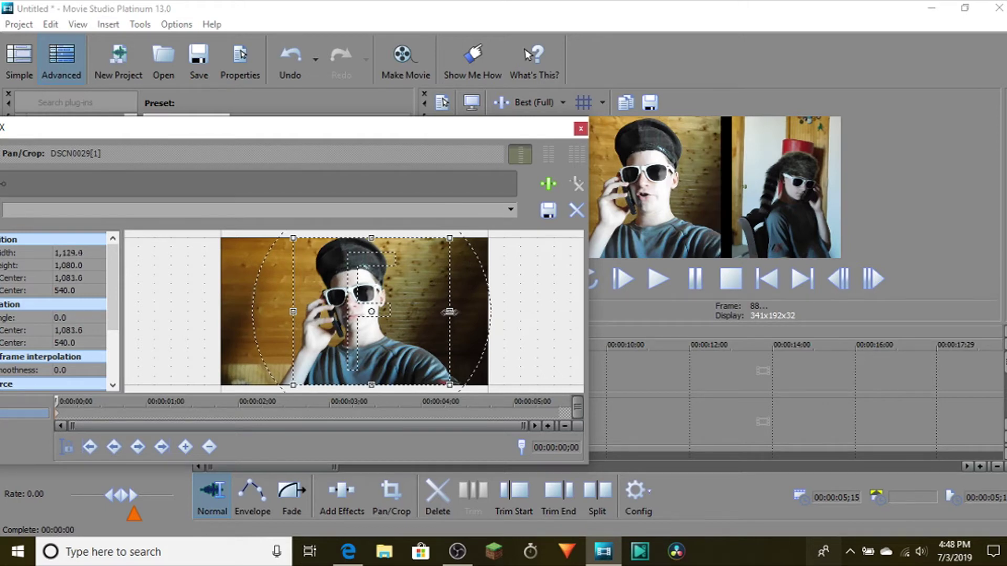
pyautogui.moveTo(451, 312); pyautogui.dragTo(430, 312)
pyautogui.click(580, 129)
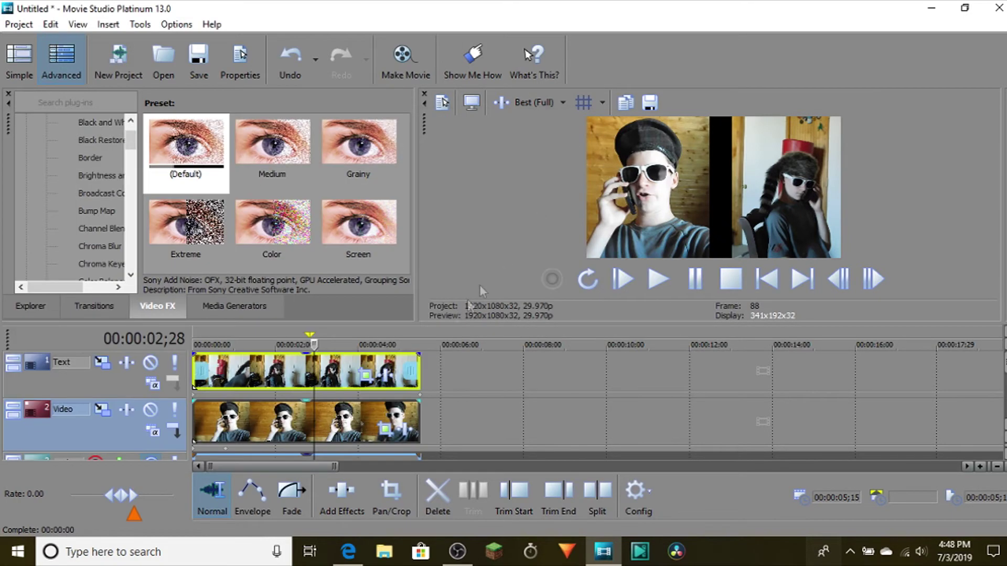
# Step: Widen the girl's DSCN0024 crop on the left edge to close the gap
pyautogui.click(371, 384)
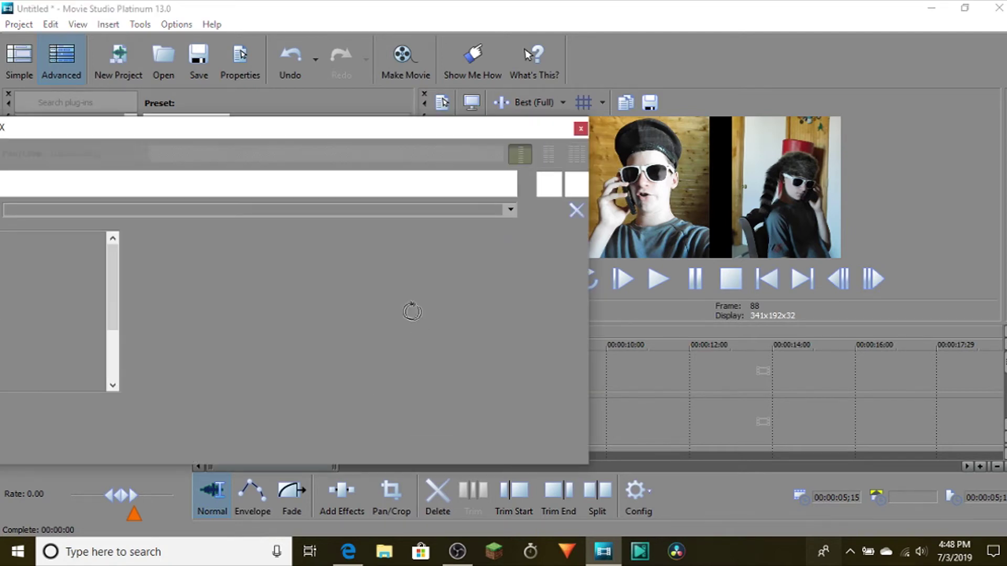
pyautogui.moveTo(274, 312); pyautogui.dragTo(246, 312)
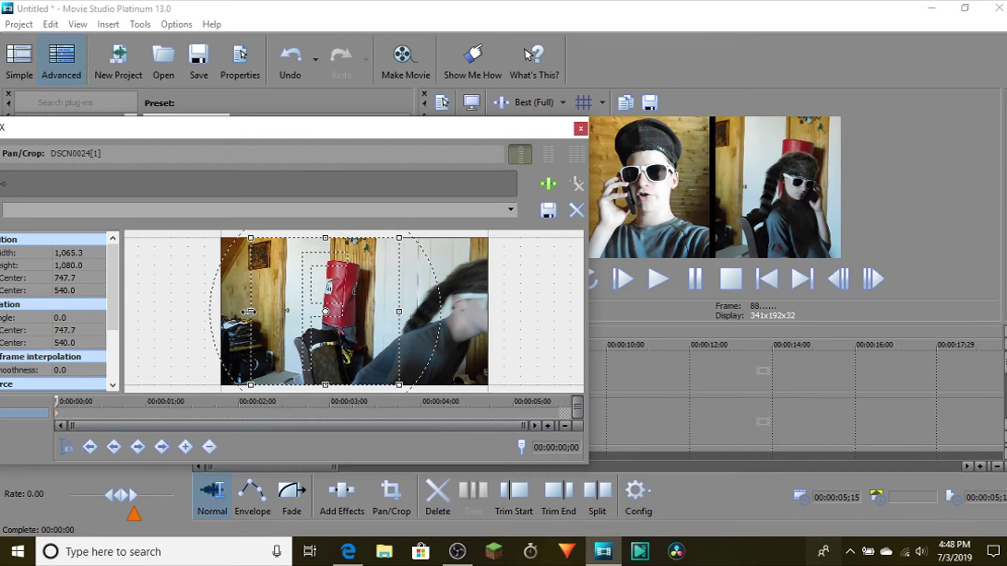
pyautogui.click(581, 127)
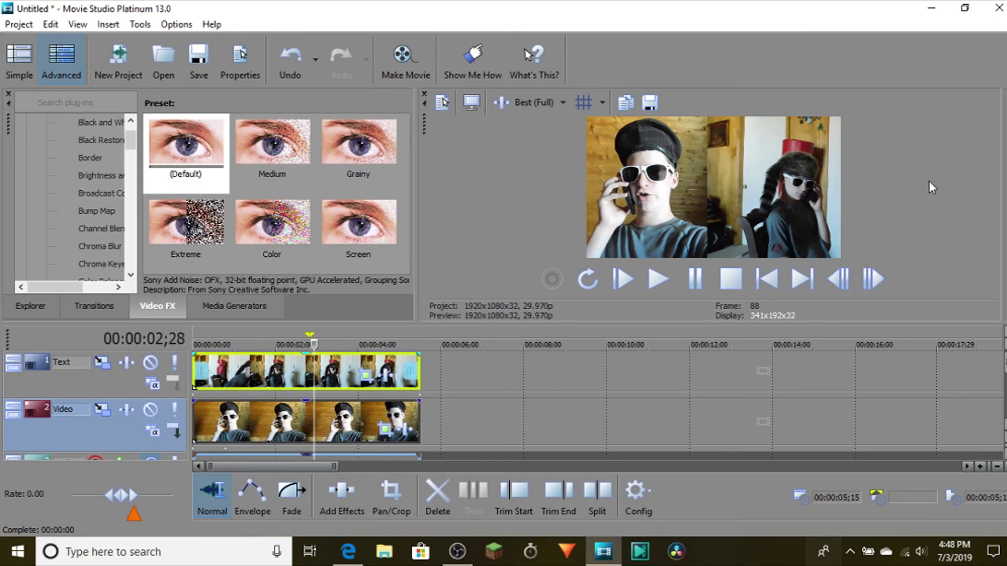